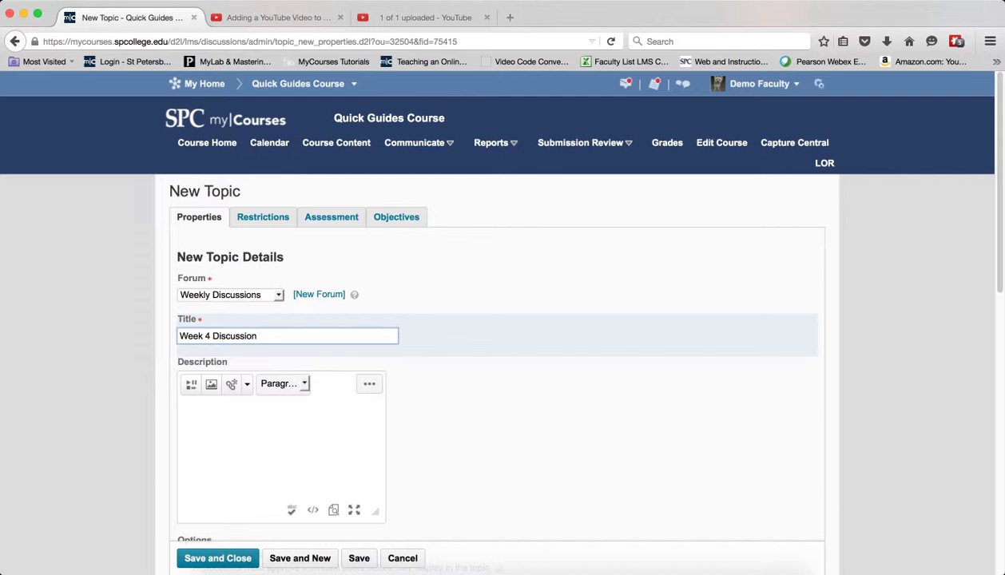
pyautogui.click(287, 17)
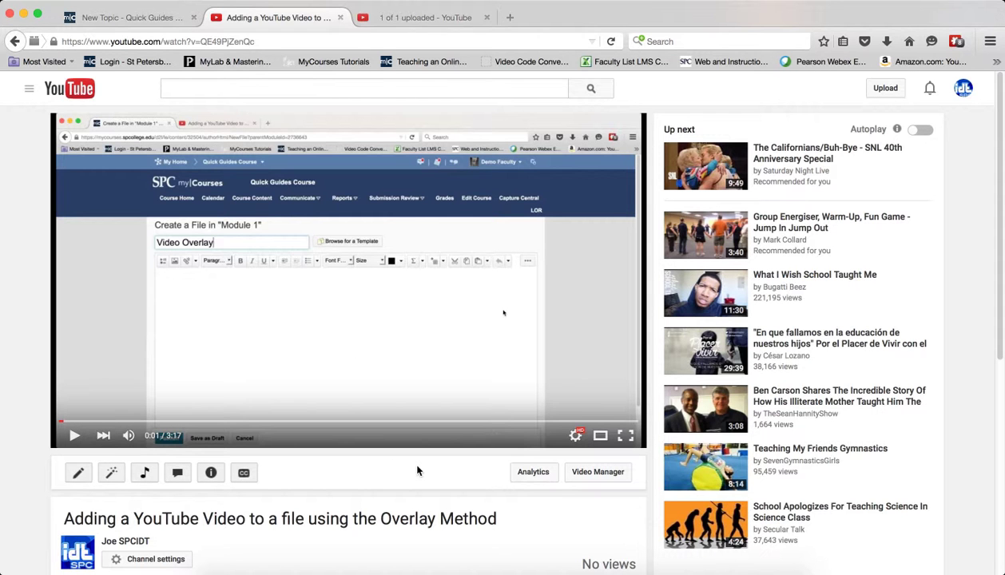
pyautogui.click(127, 18)
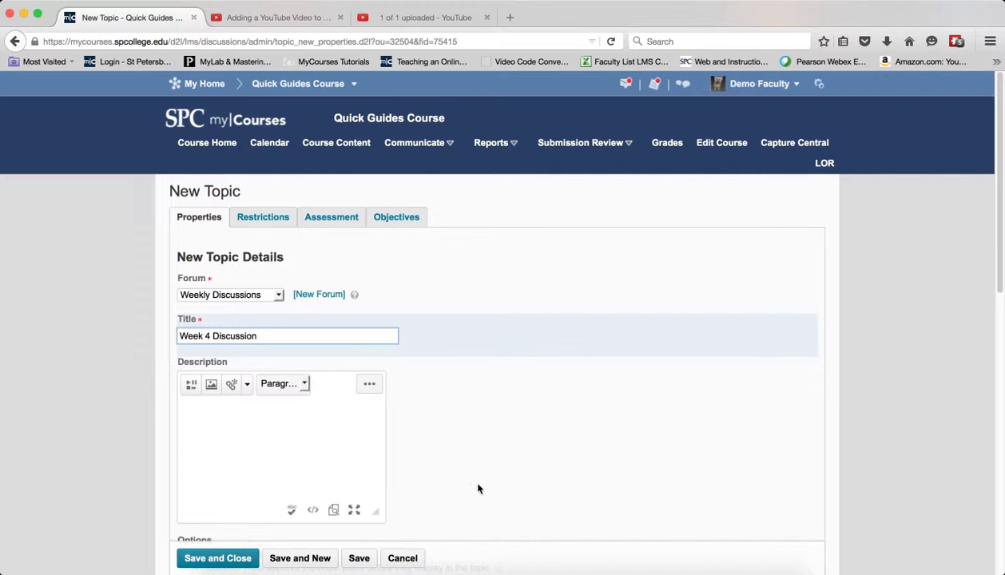
# Paste the iframe code for /content/Mods/overlays/discussion/index.html with style "display: none;" into the topic description's HTML source and save it.
pyautogui.click(314, 512)
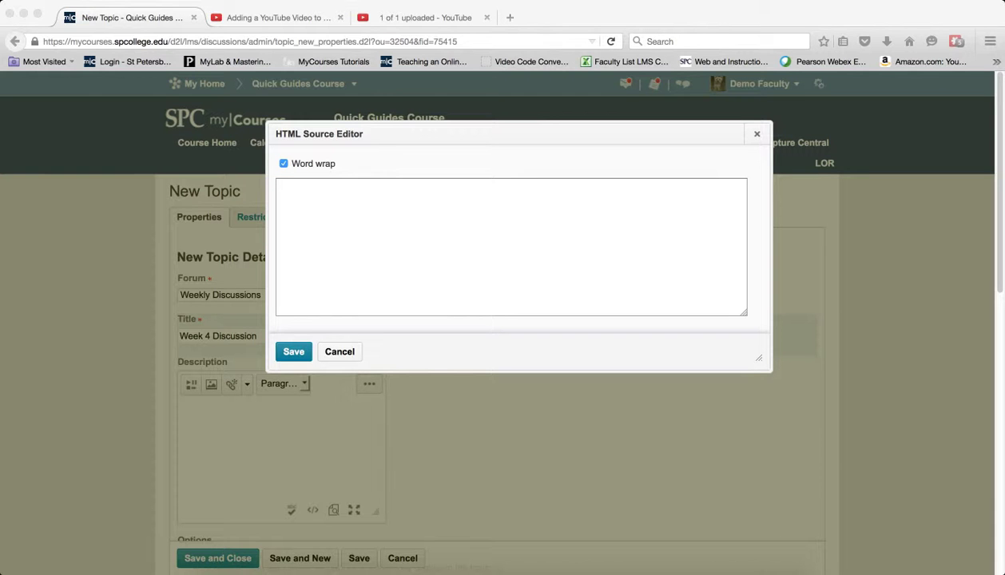
pyautogui.click(339, 212)
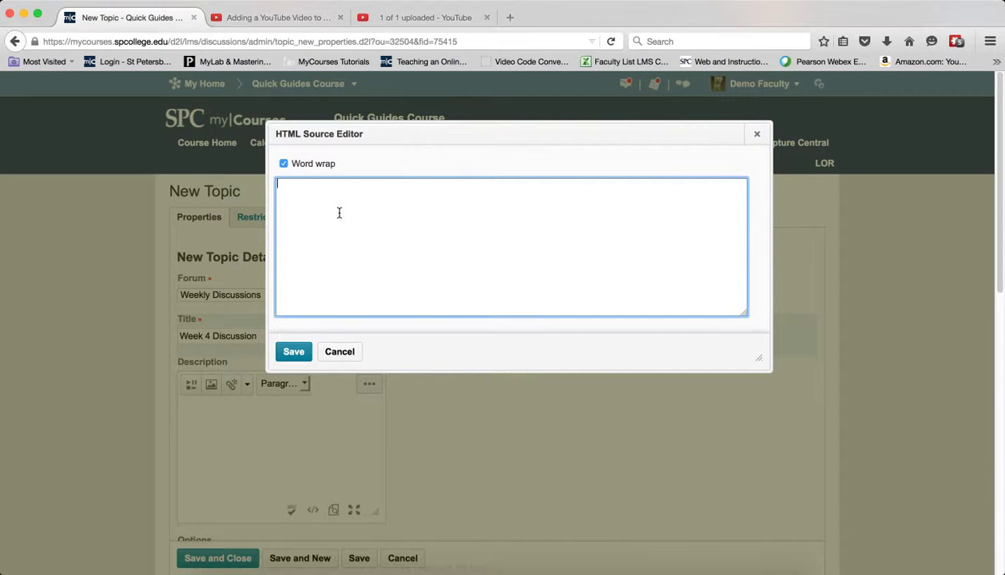
pyautogui.rightClick(339, 212)
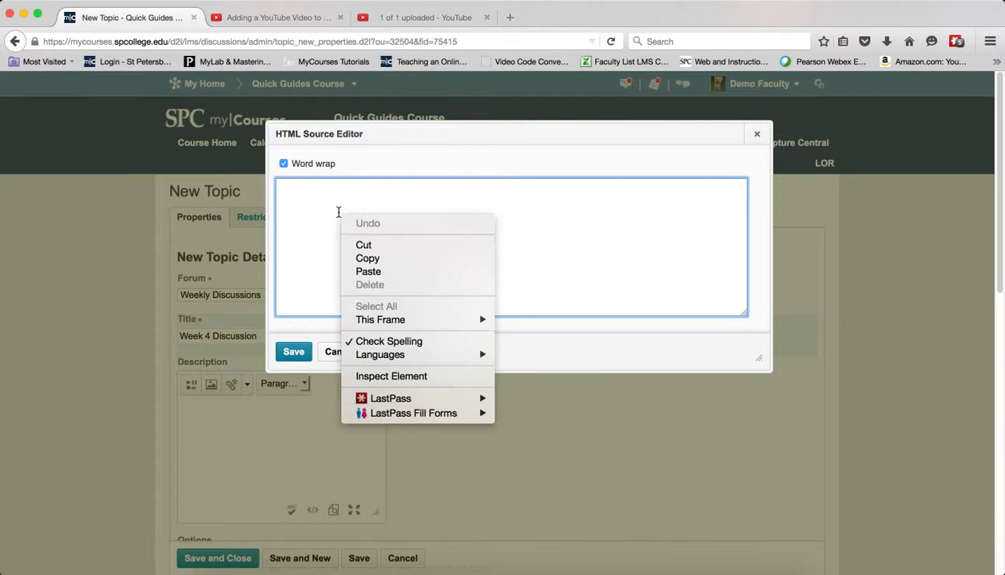
pyautogui.click(357, 271)
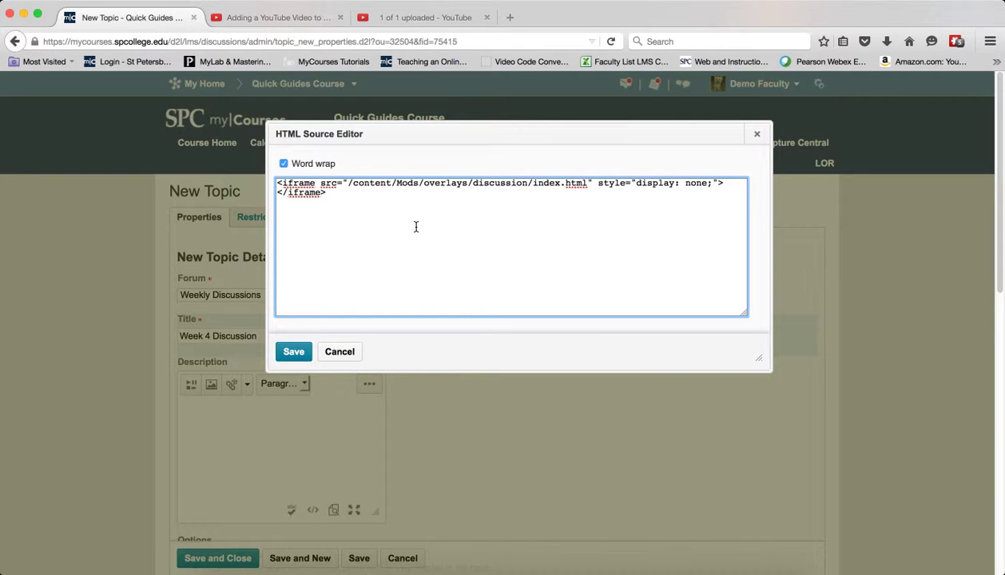
pyautogui.click(294, 354)
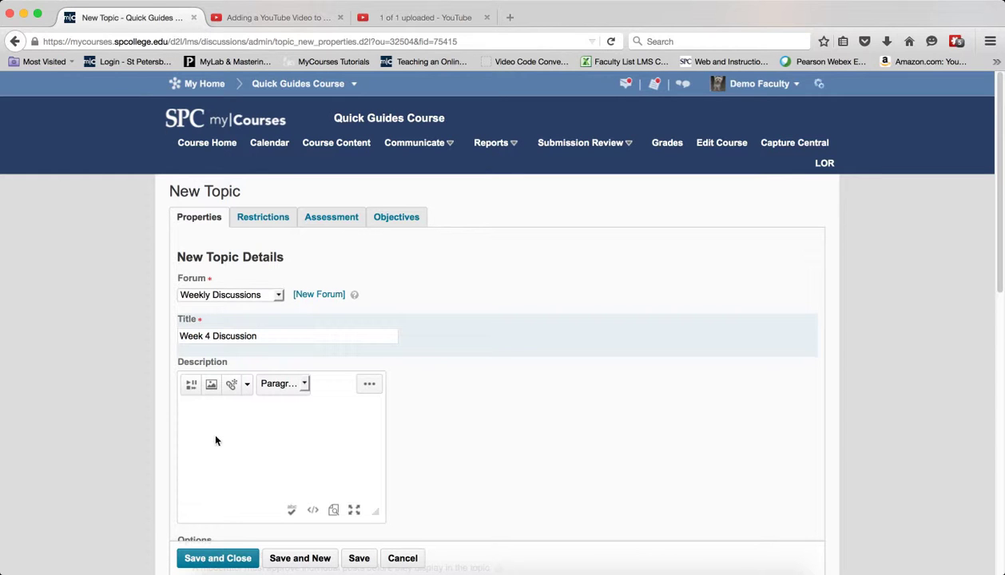
# Enter "This is a video" in the topic description and start a URL quicklink on that text.
pyautogui.write('This is a video')
pyautogui.moveTo(237, 404); pyautogui.dragTo(181, 408)
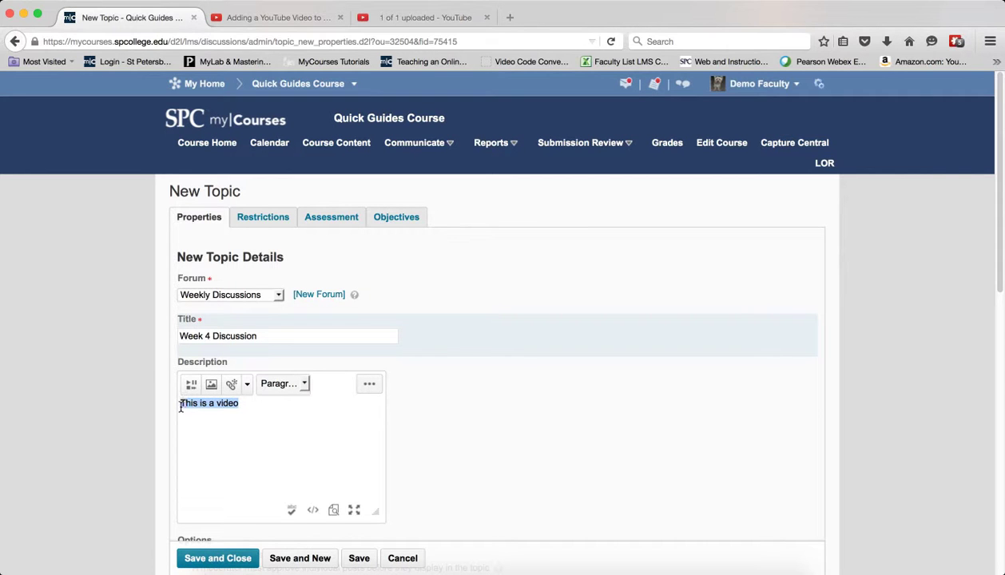
pyautogui.click(232, 385)
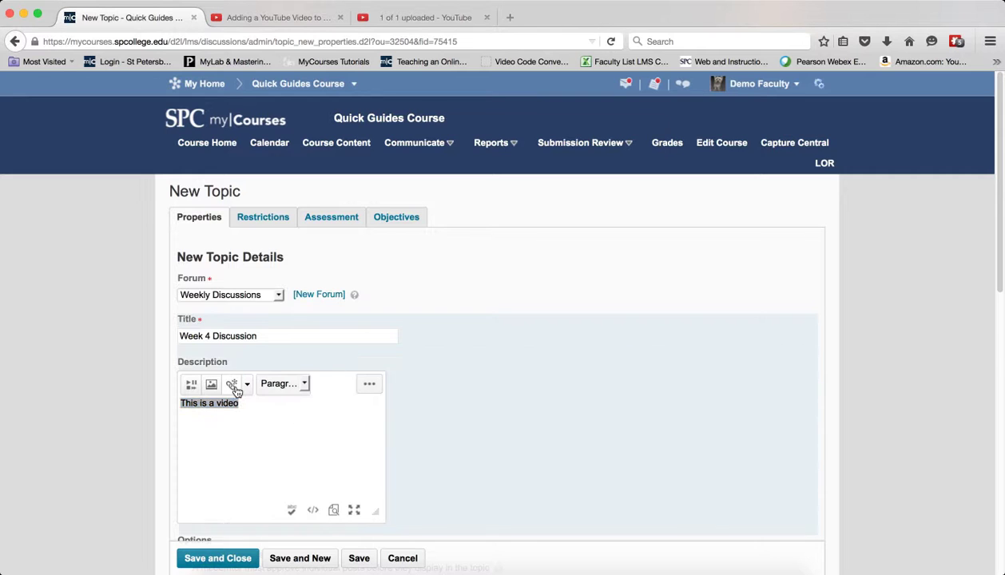
pyautogui.scroll(-2, 530, 298)
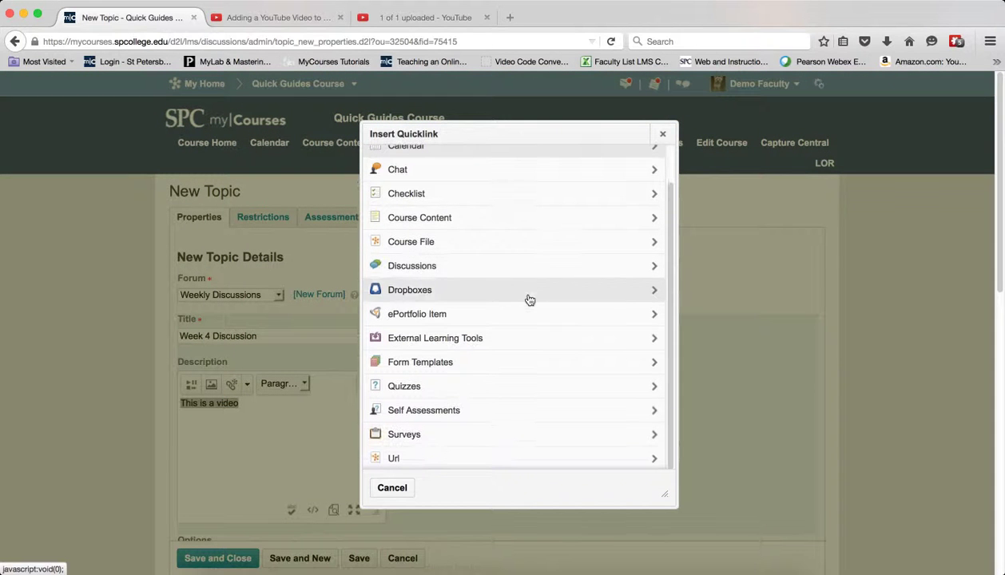
pyautogui.click(452, 458)
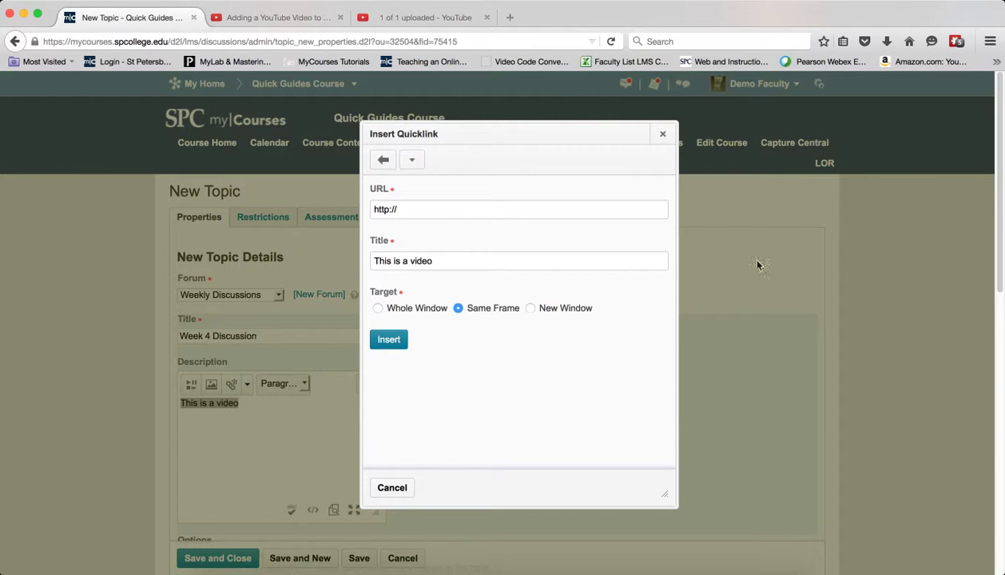
# Switch to the YouTube video page and copy only the src URL from the video's embed code.
pyautogui.click(264, 19)
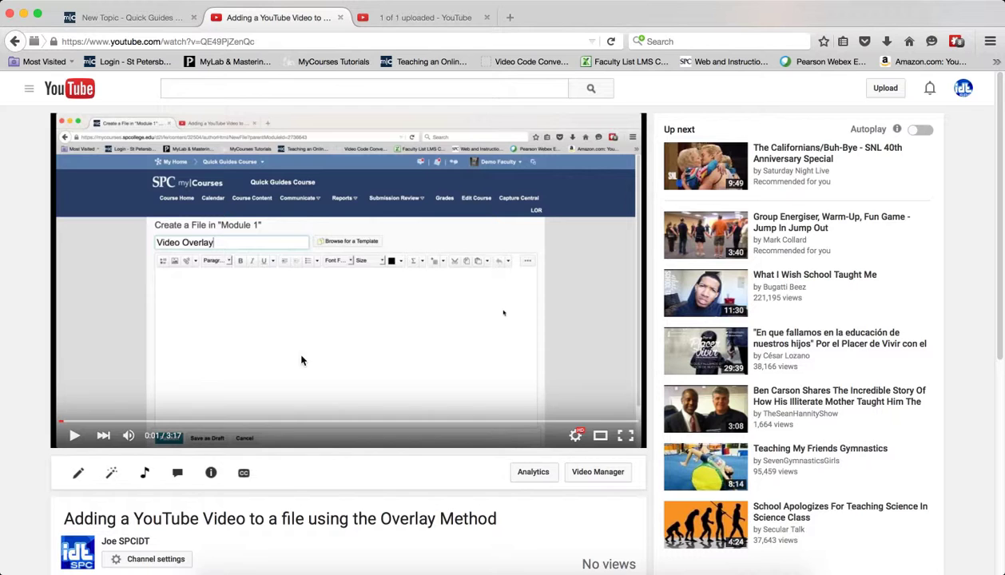
pyautogui.scroll(-3, 296, 473)
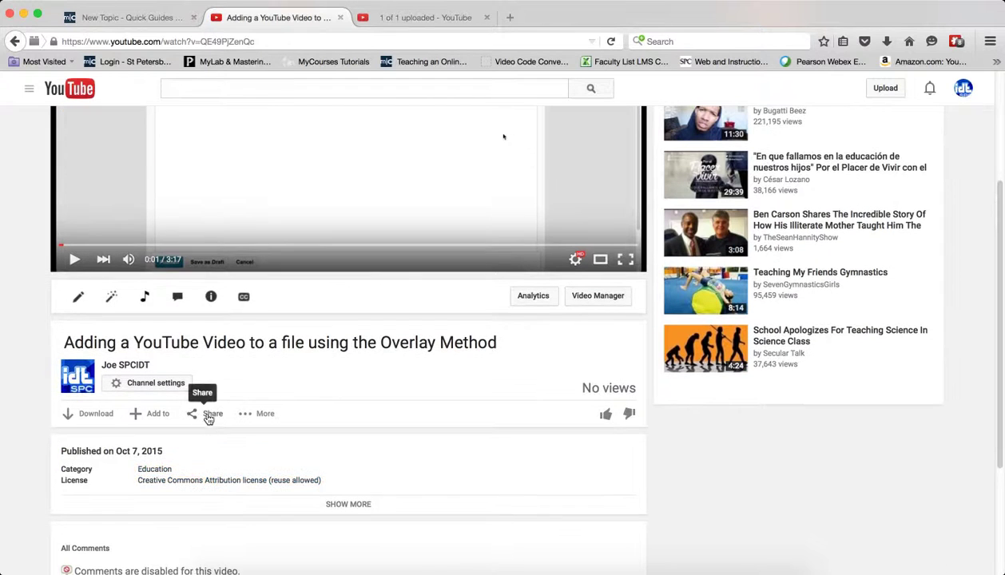
pyautogui.click(210, 415)
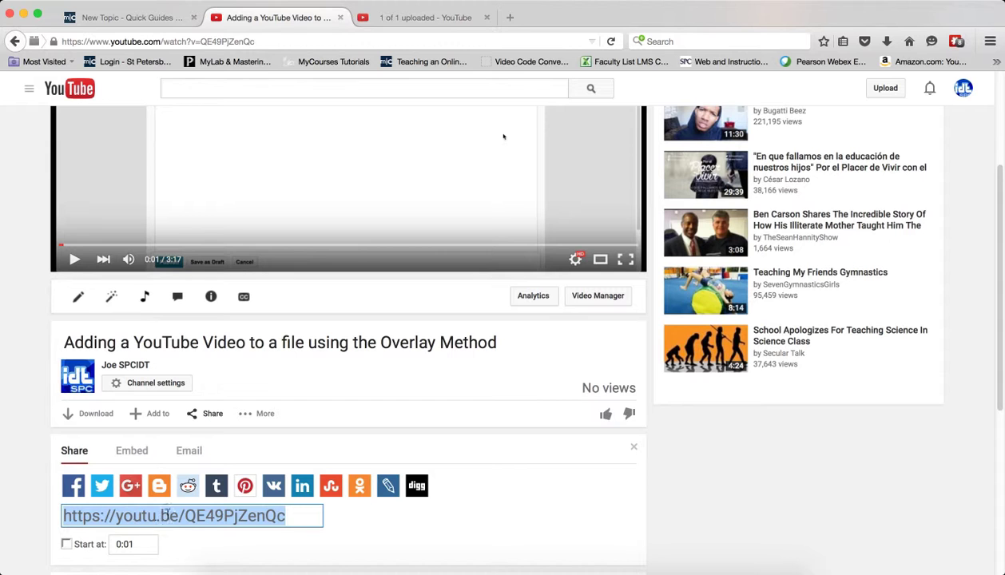
pyautogui.click(133, 452)
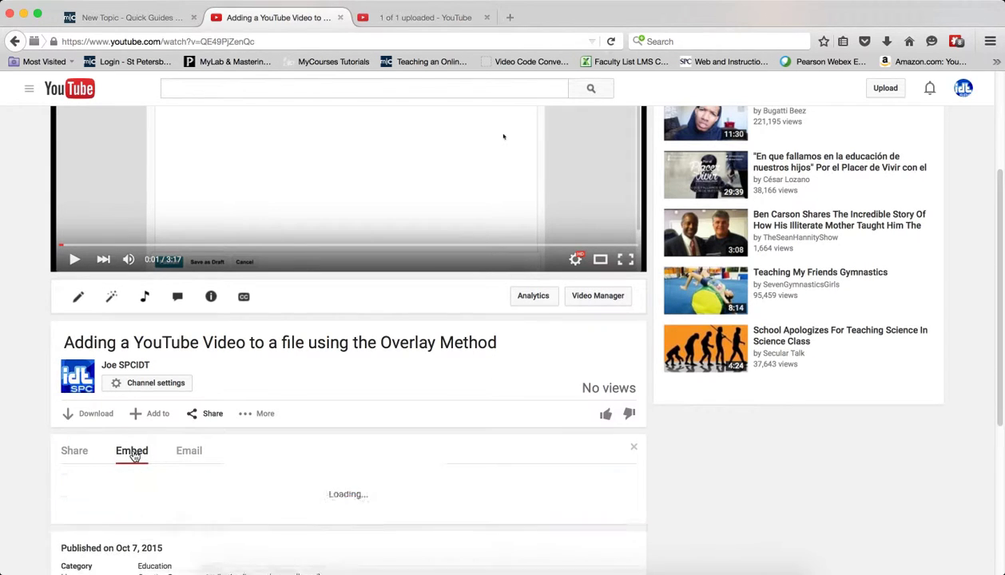
pyautogui.click(226, 485)
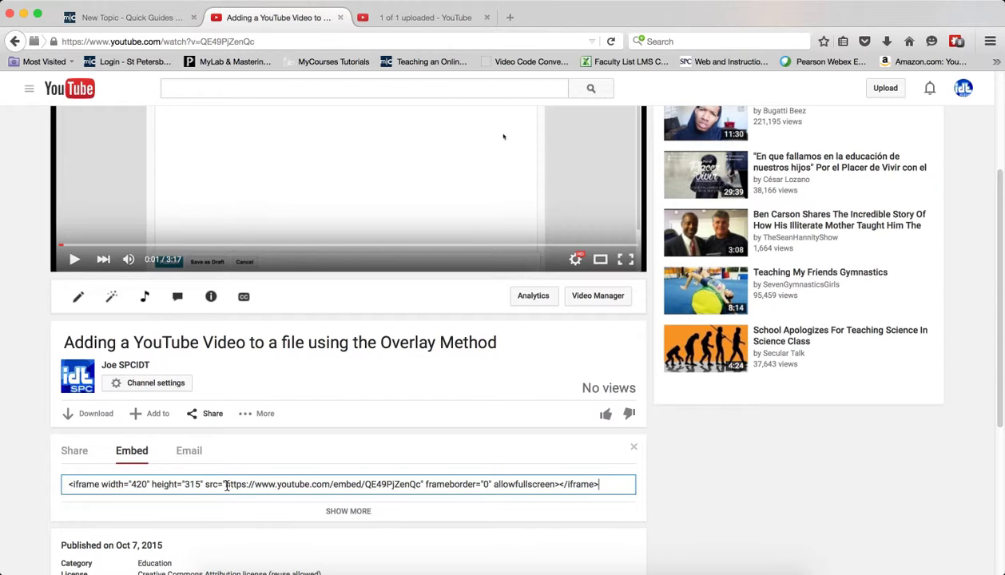
pyautogui.moveTo(226, 485); pyautogui.dragTo(420, 484)
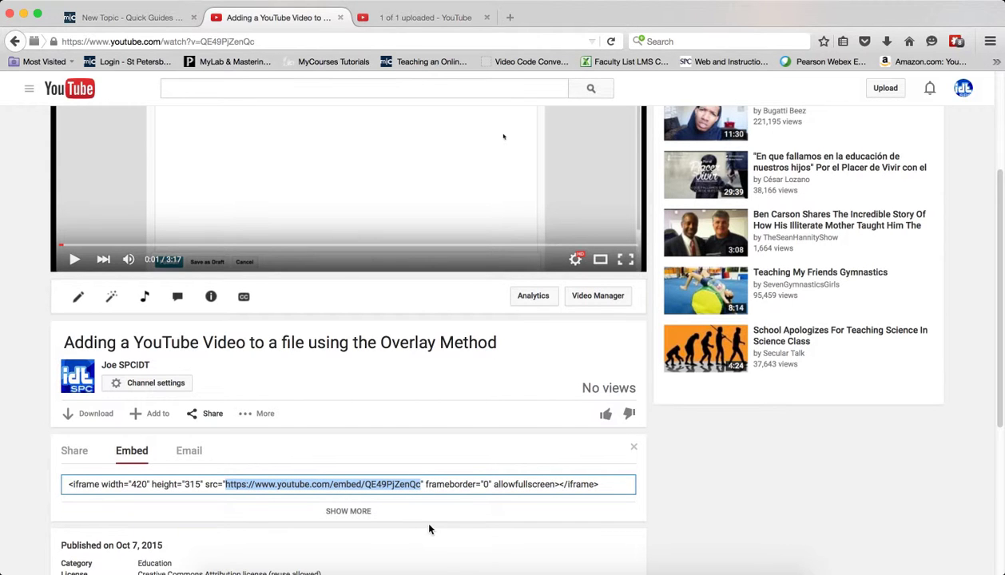
pyautogui.rightClick(400, 485)
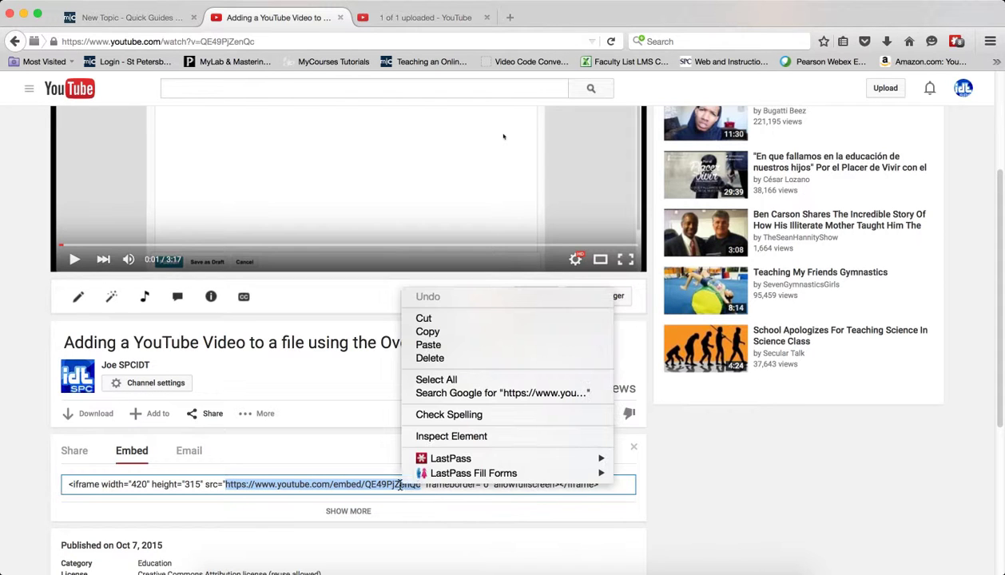
pyautogui.click(443, 330)
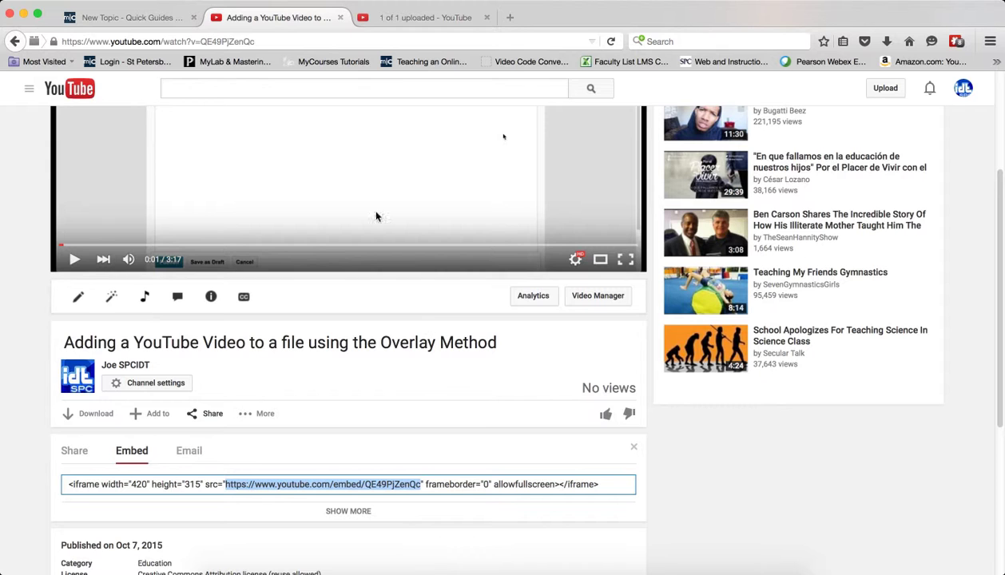
# Return to the new topic, replace the quicklink's URL with the copied embed address and insert the link.
pyautogui.click(144, 18)
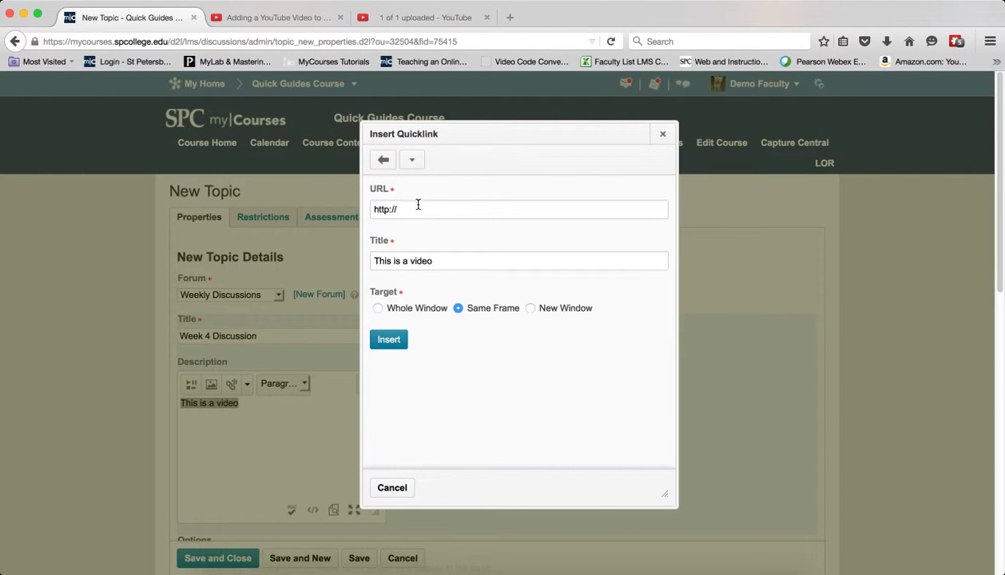
pyautogui.moveTo(413, 208); pyautogui.dragTo(365, 204)
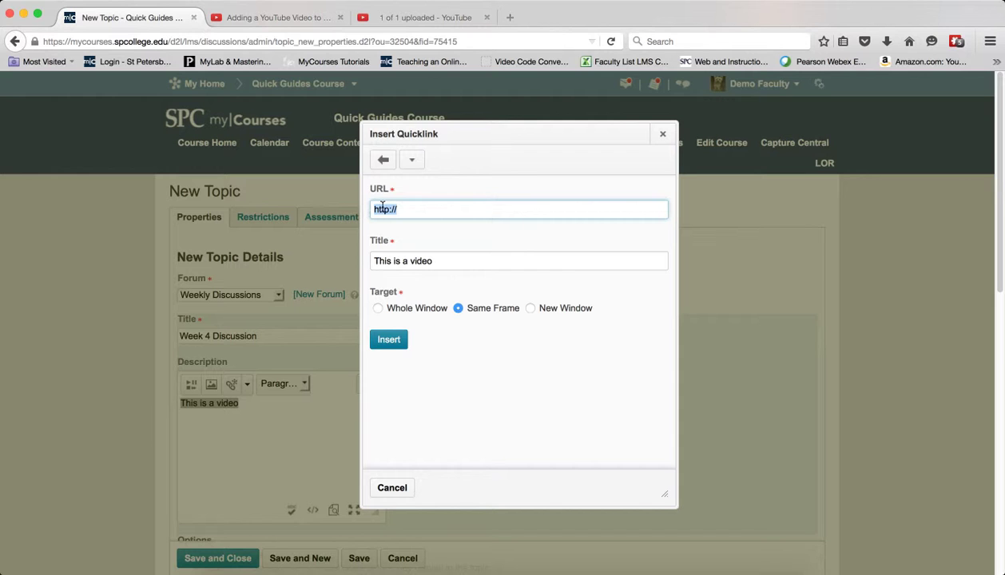
pyautogui.rightClick(382, 207)
pyautogui.click(411, 265)
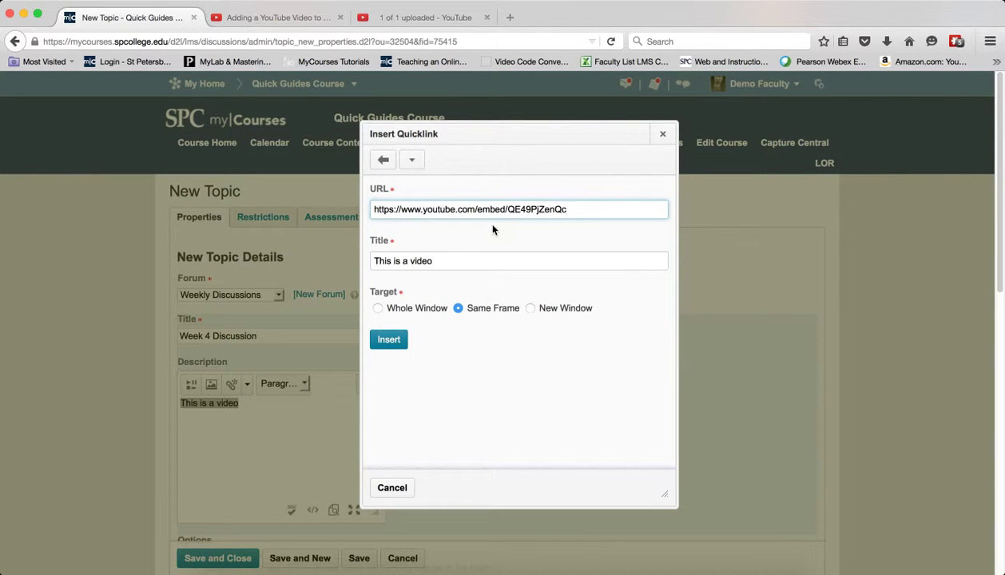
pyautogui.click(389, 340)
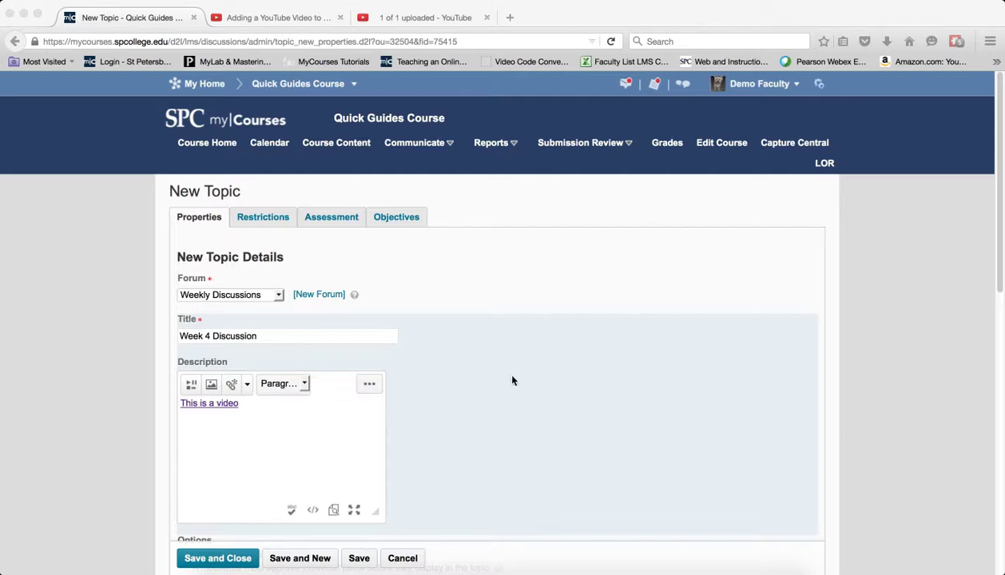
# Replace the video link's target attribute with target="overlay" in the description's HTML source, and save and close the topic.
pyautogui.click(312, 510)
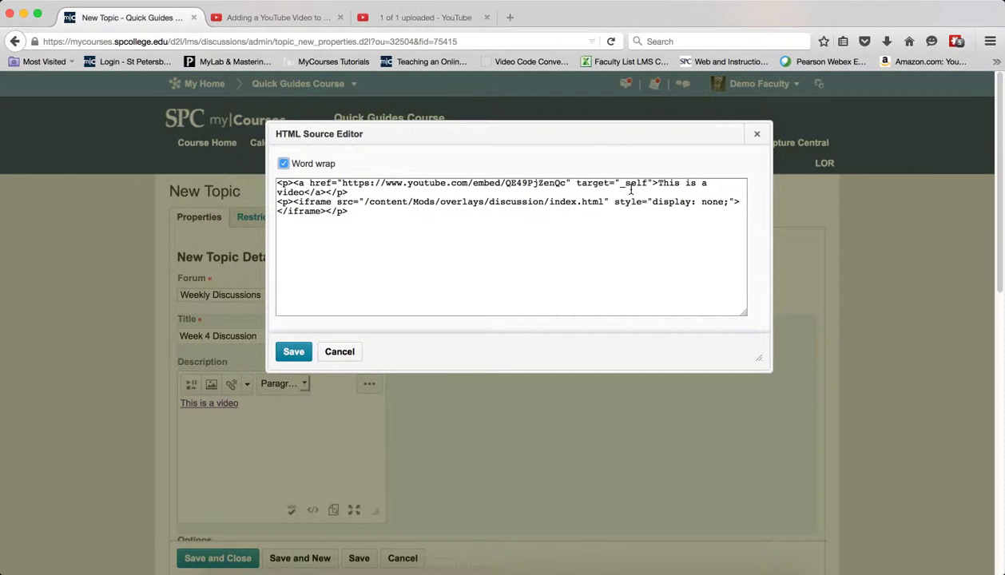
pyautogui.moveTo(644, 182); pyautogui.dragTo(575, 183)
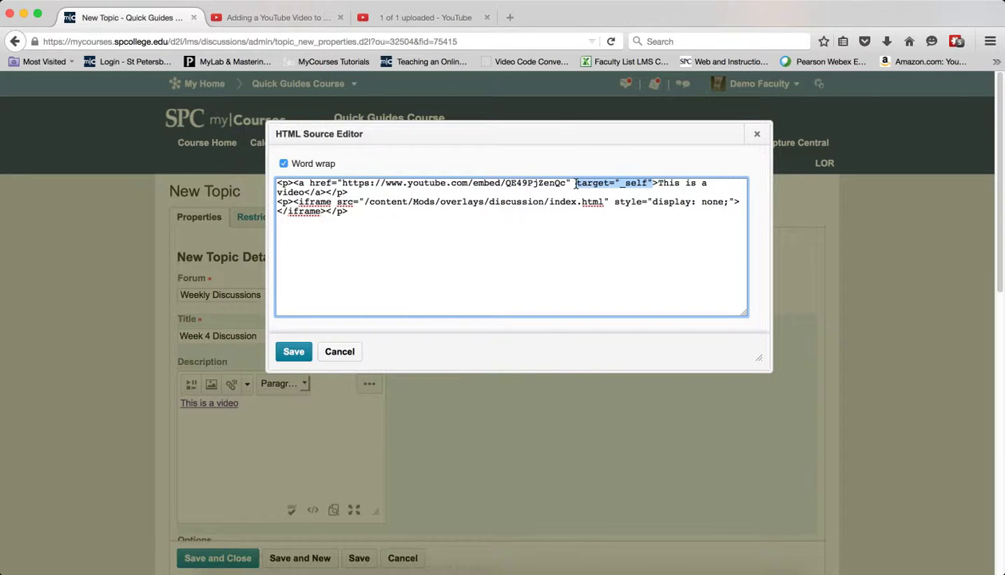
pyautogui.rightClick(589, 183)
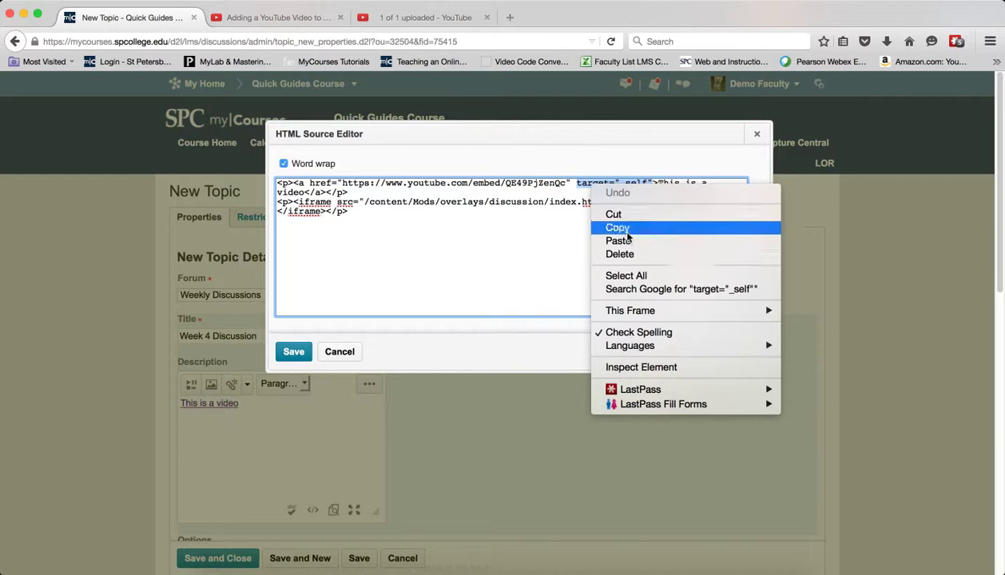
pyautogui.click(623, 240)
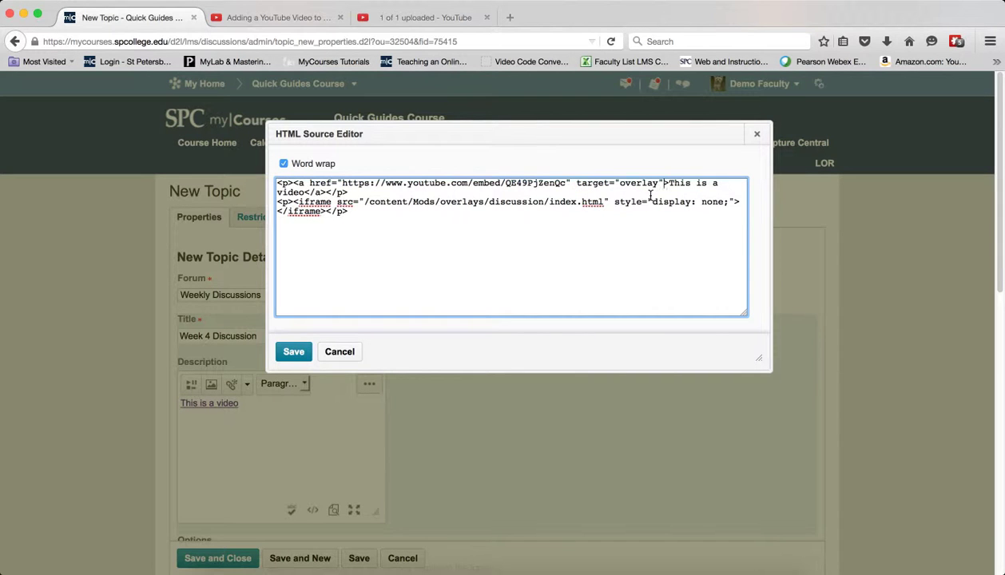
pyautogui.click(302, 356)
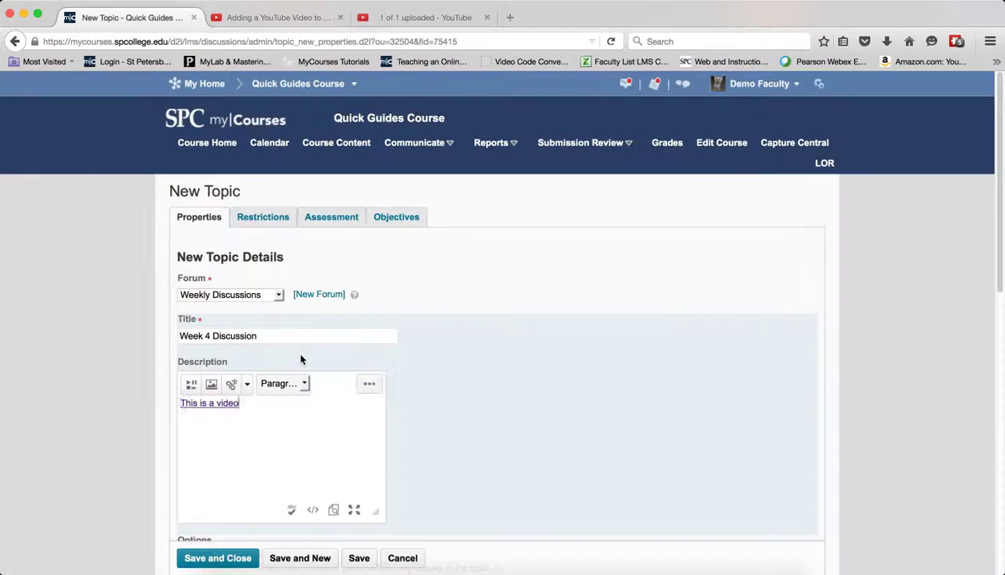
pyautogui.click(228, 562)
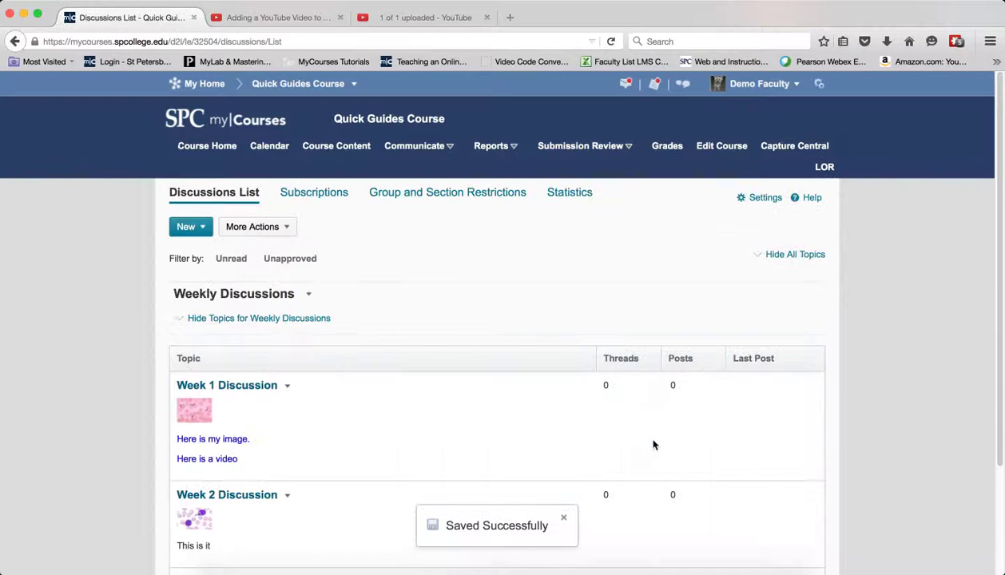
# Test the "This is a video" link under Week 4 Discussion and close the video overlay.
pyautogui.scroll(-3, 663, 432)
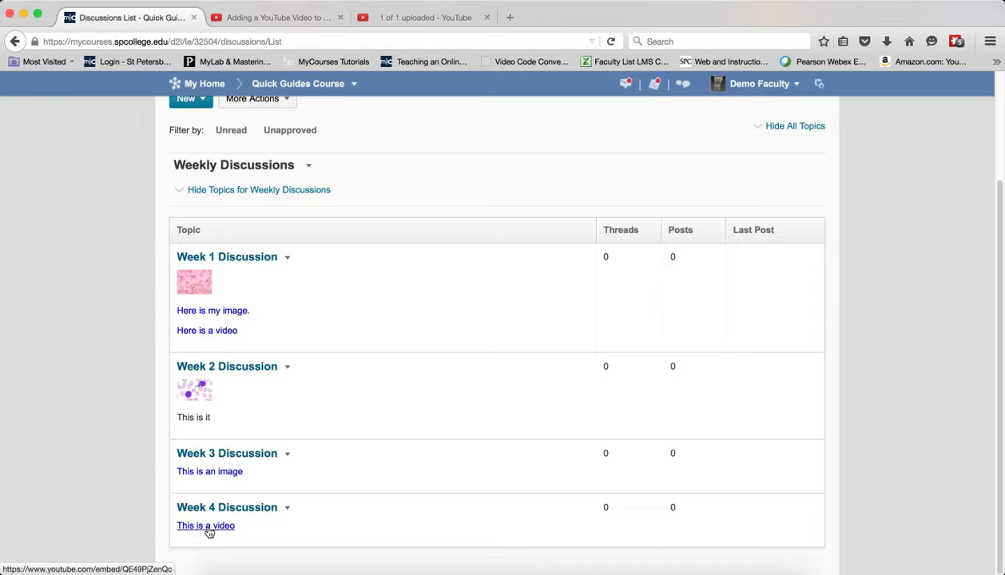
pyautogui.click(209, 530)
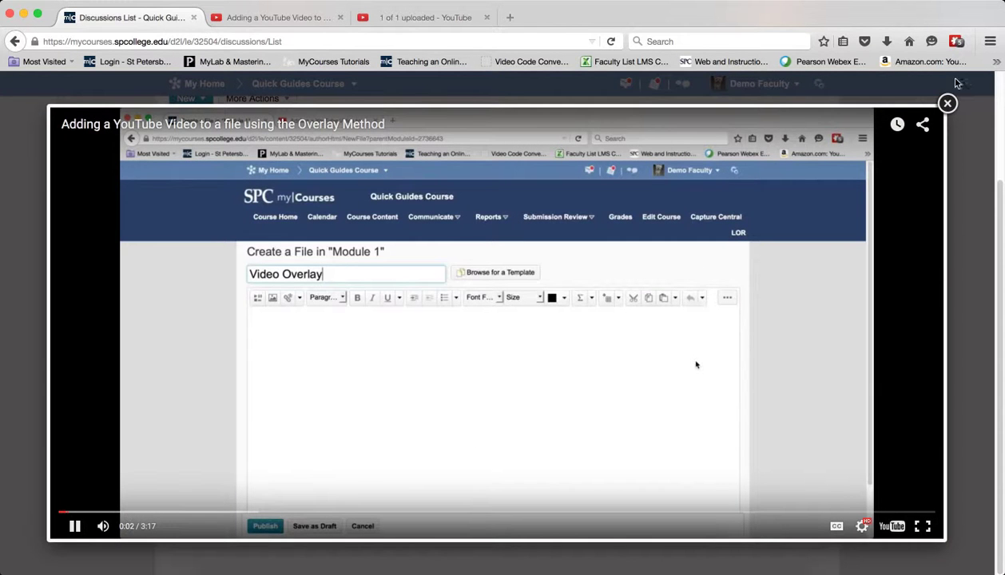
pyautogui.click(949, 103)
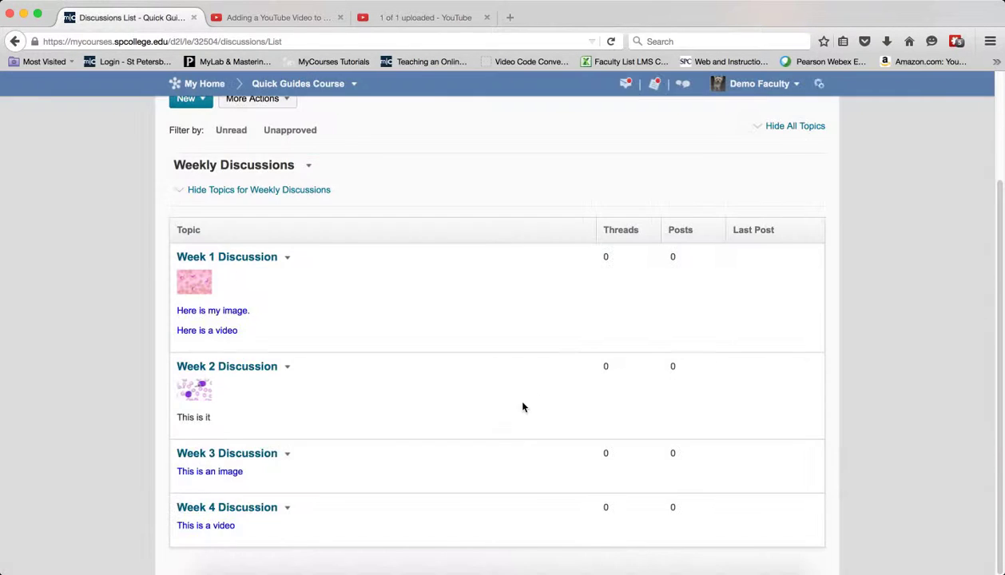